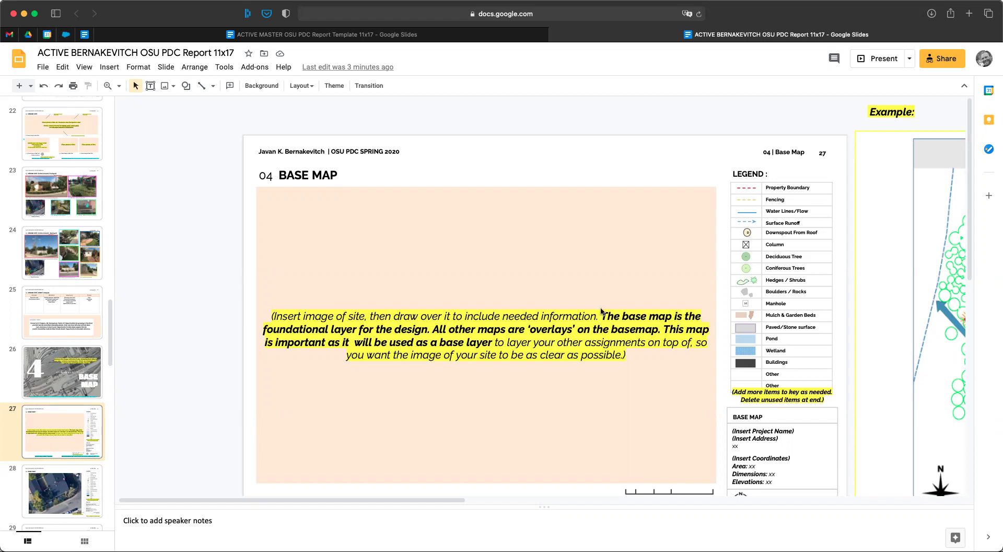
Step: Review the Design Site slides 20 and 21, then return to the Base Map slide 27
scroll(55, 319, up, 5)
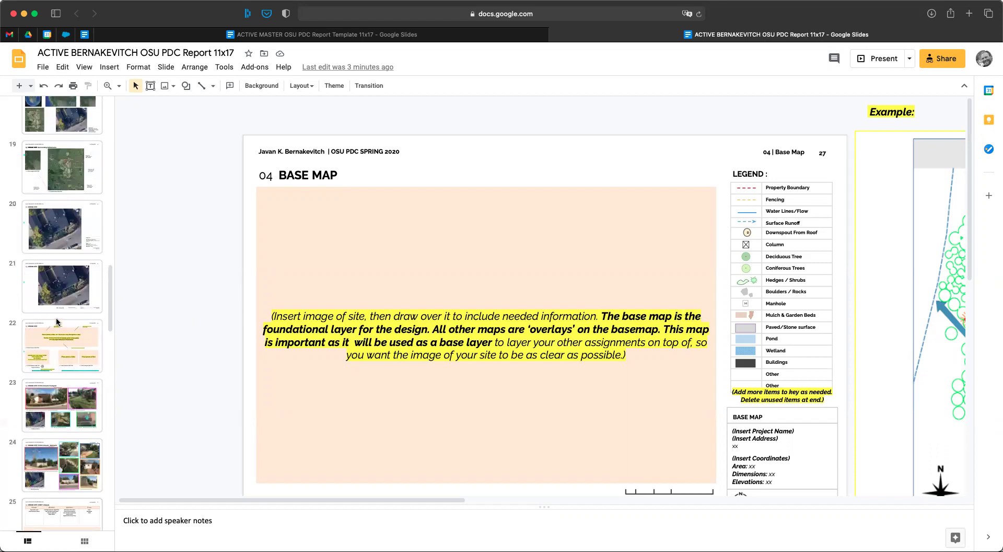
click(66, 292)
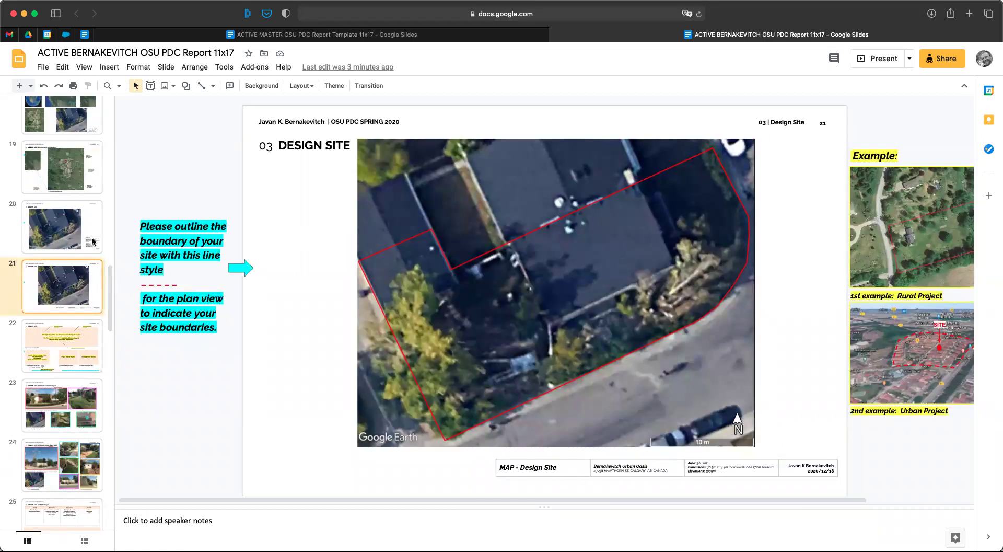
click(75, 238)
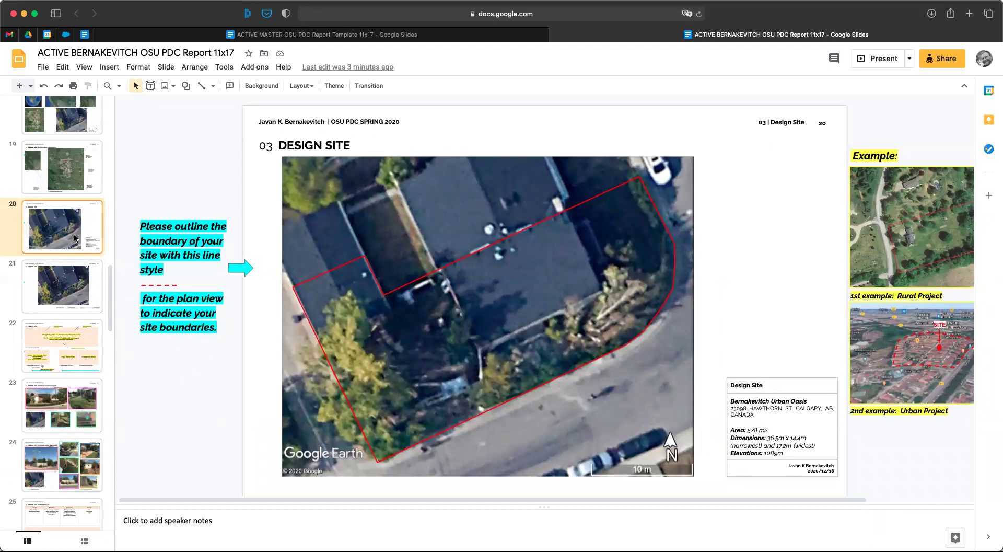
scroll(75, 239, down, 6)
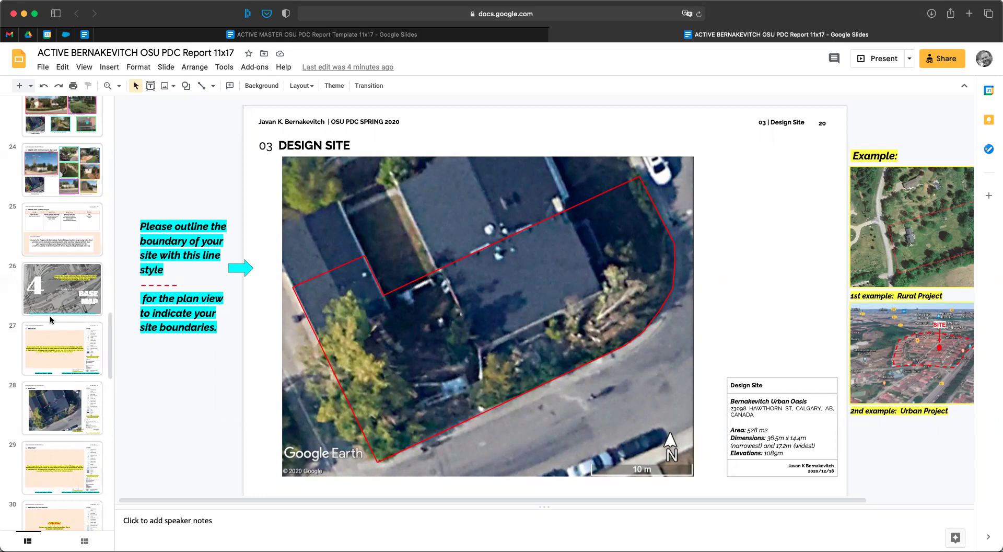
click(56, 328)
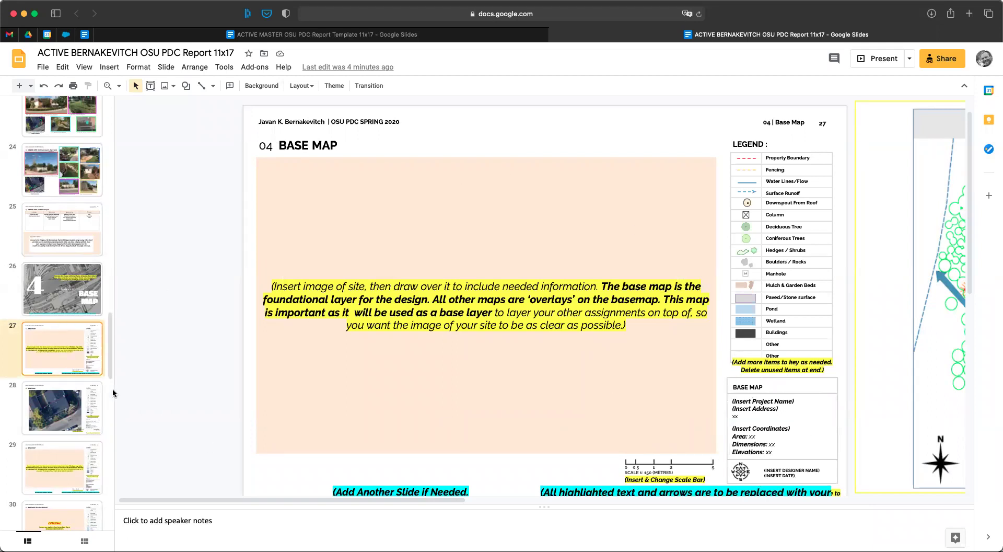
Step: Duplicate Base Map slide 27 with Cmd+D and go to the new slide 28
scroll(64, 389, down, 1)
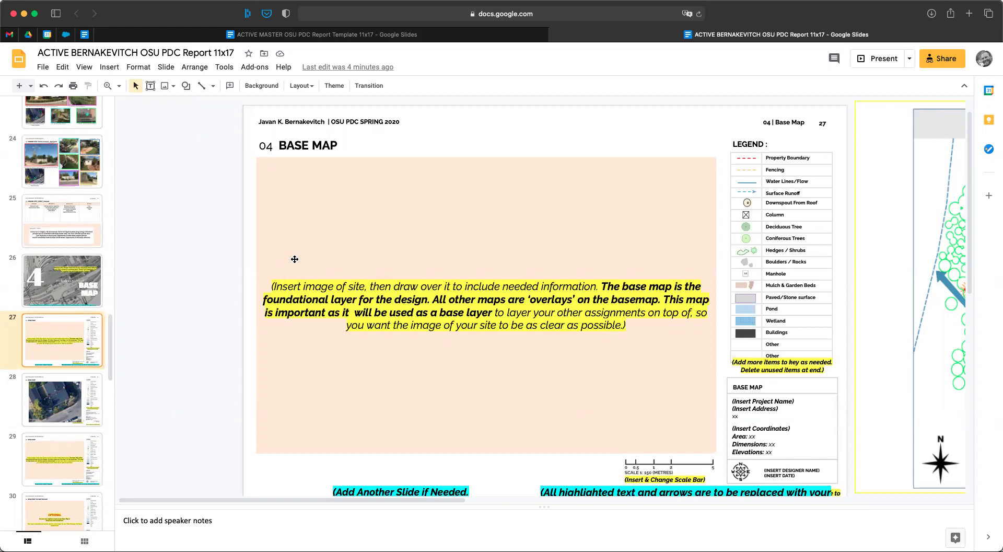
click(64, 285)
click(70, 325)
key(super+d)
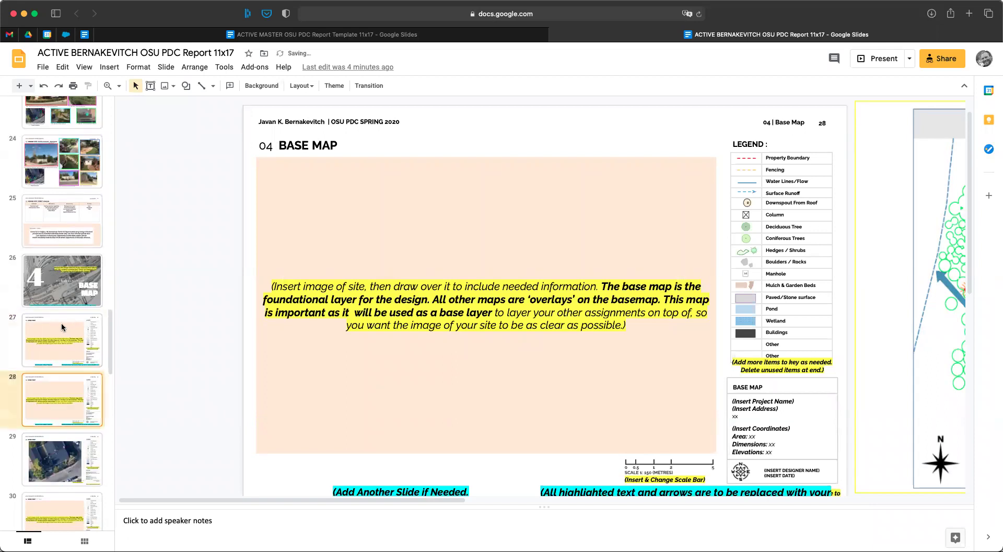
right_click(61, 327)
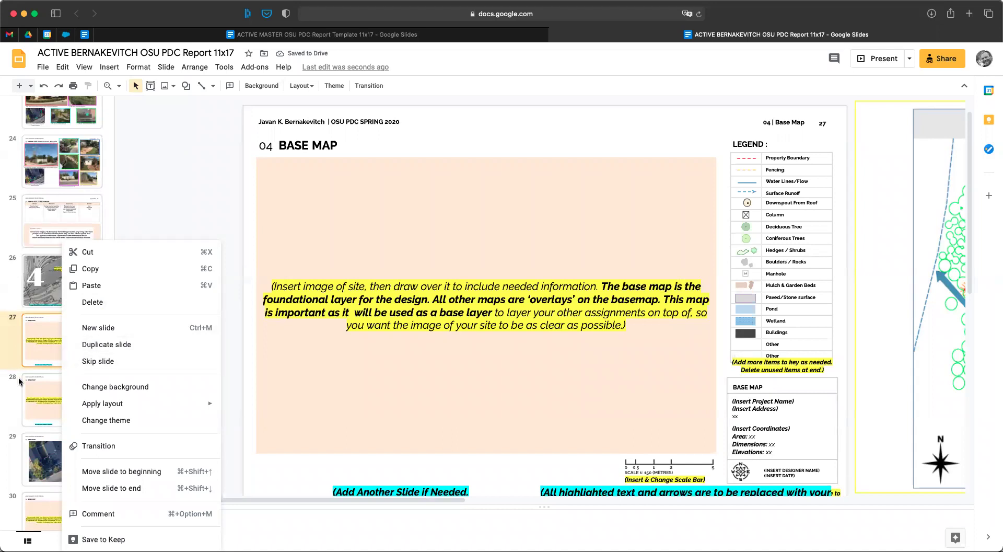
key(Escape)
click(80, 402)
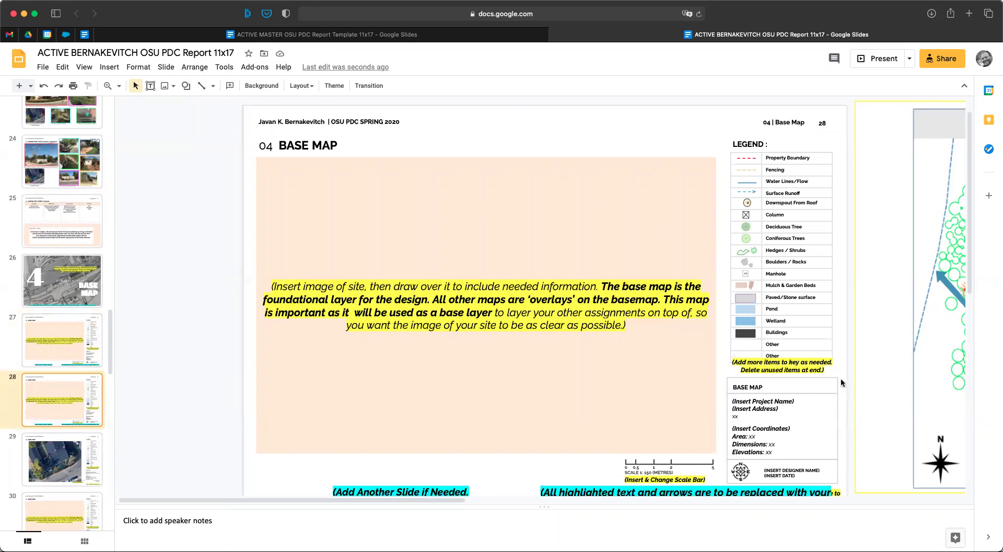
drag(842, 378, 723, 474)
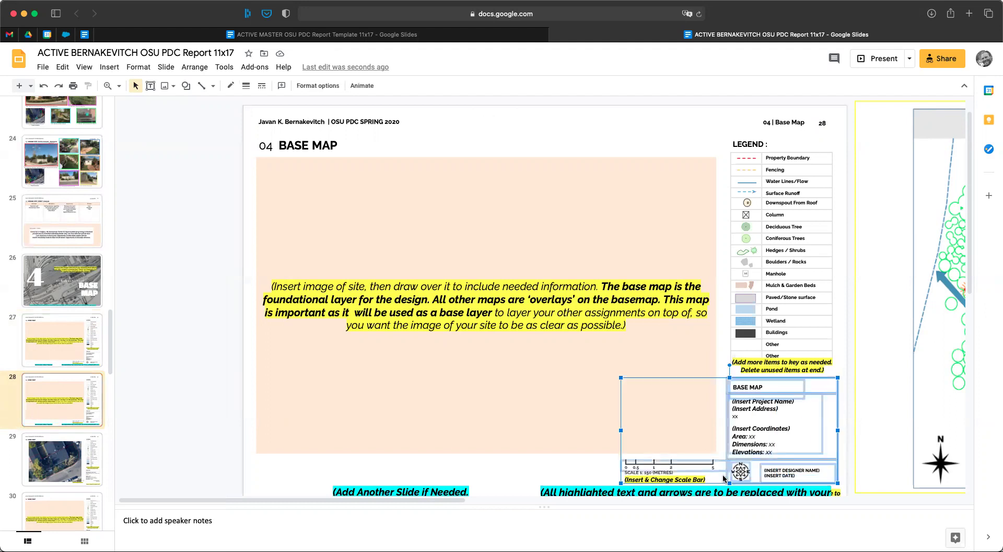
key(Delete)
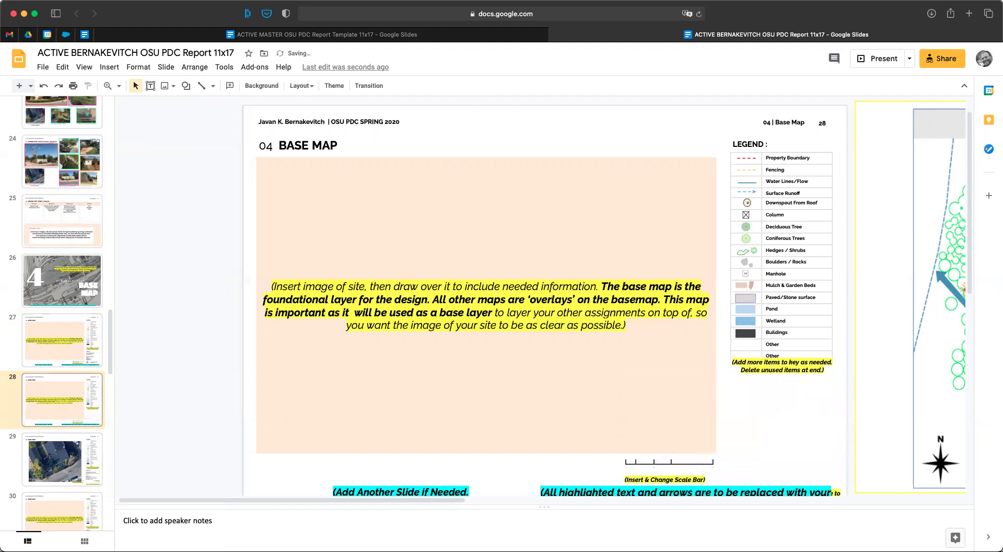
key(super+z)
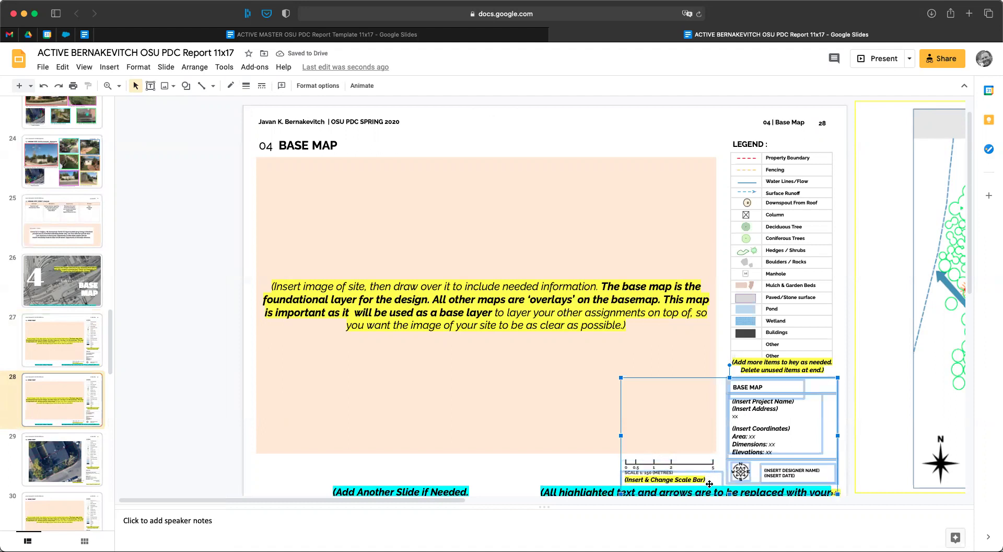
shift+click(709, 485)
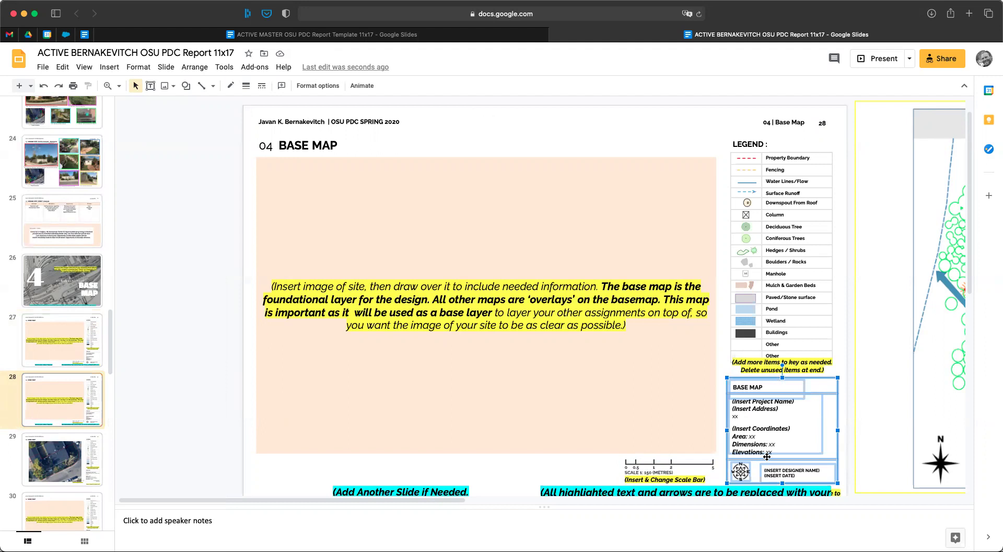
click(844, 482)
drag(646, 462, 623, 394)
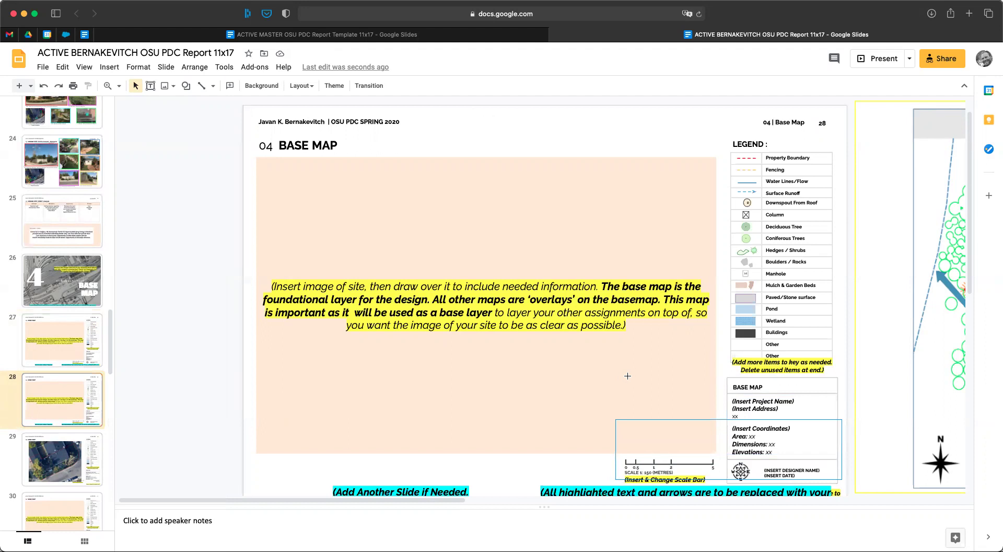
drag(628, 376, 627, 374)
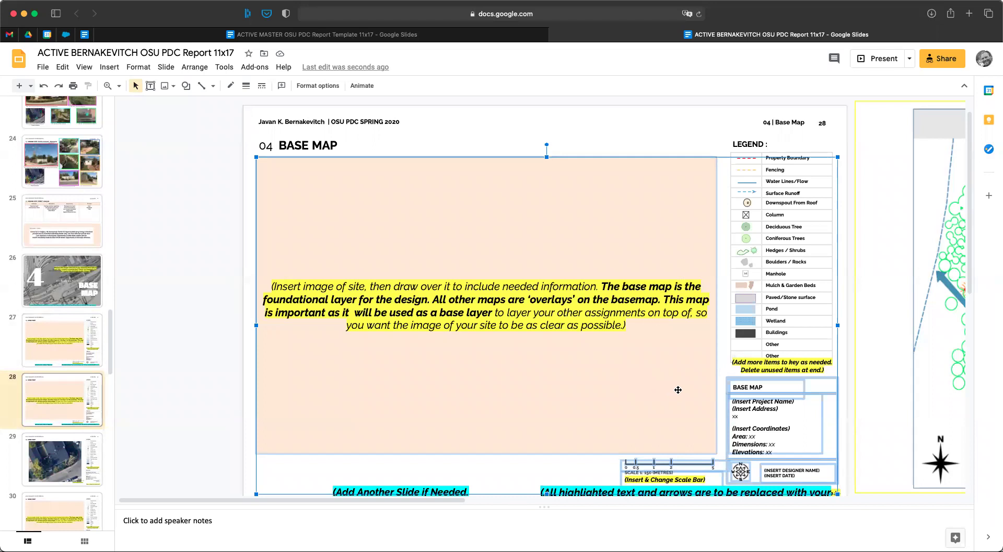
click(677, 392)
click(476, 366)
key(Tab)
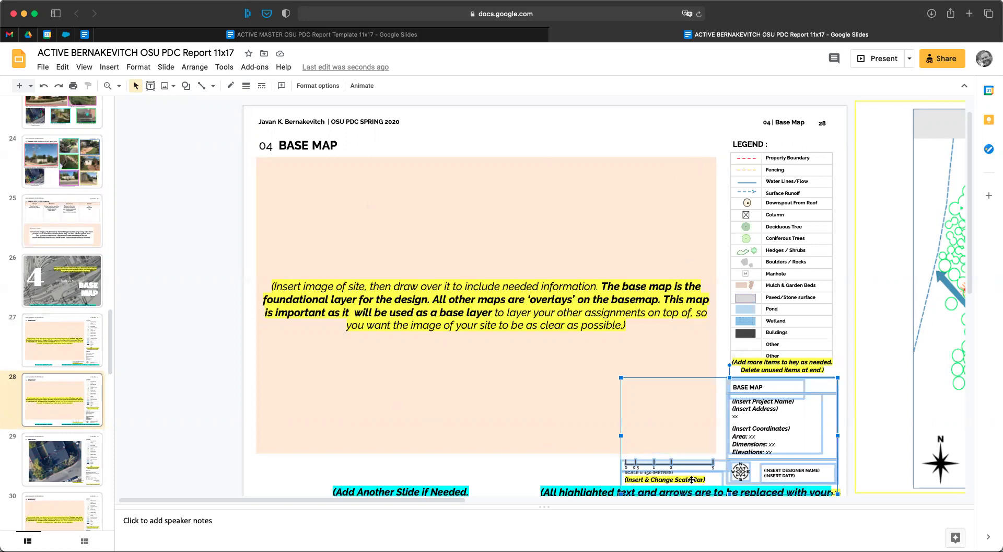
key(Tab)
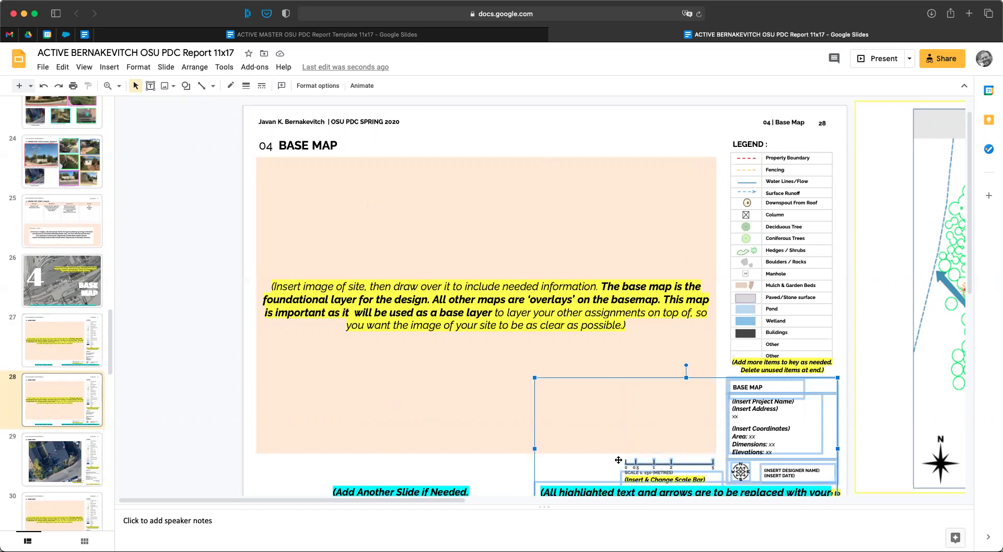
click(857, 387)
click(841, 374)
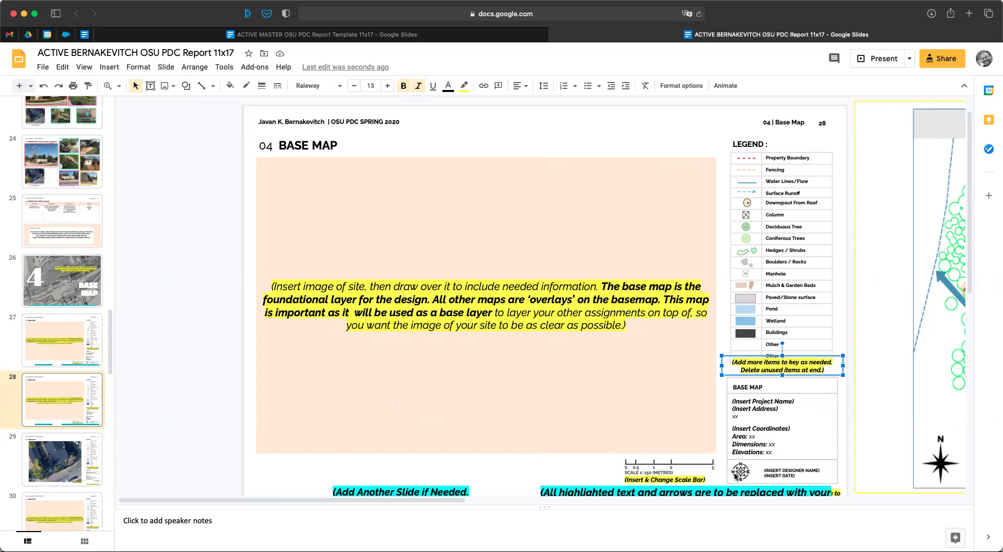
click(792, 441)
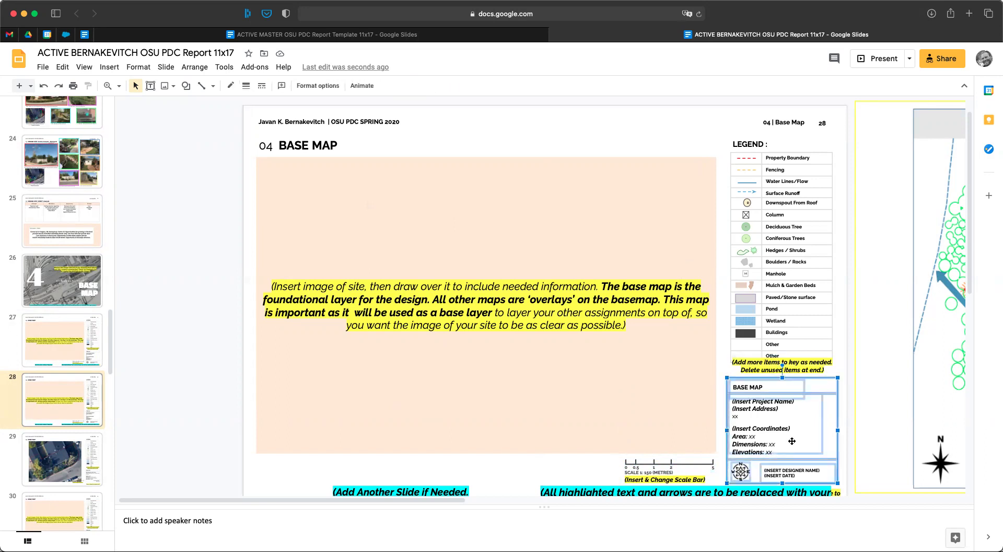
Step: Delete the template title block group, the bottom highlighted instruction boxes and the compass-rose note
key(BackSpace)
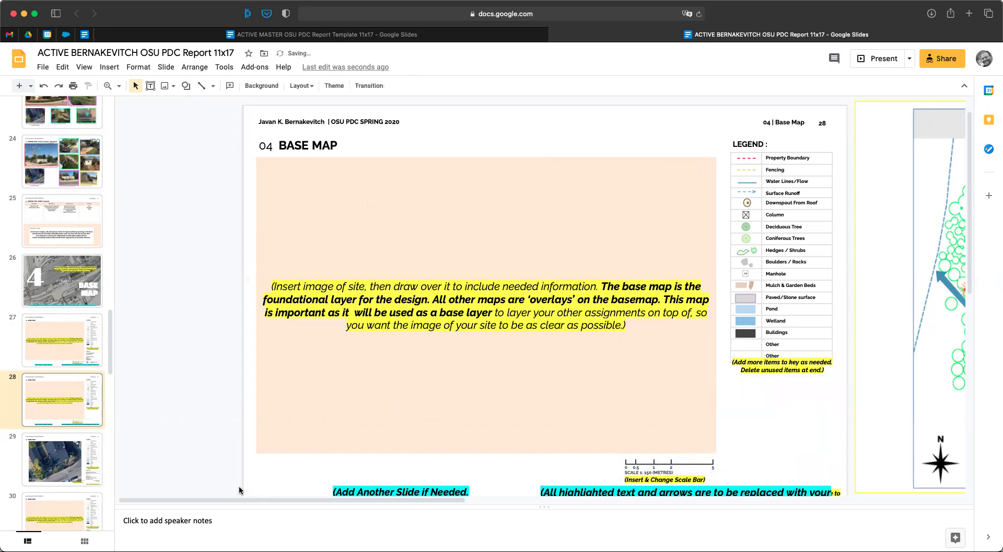
drag(229, 488, 621, 497)
key(BackSpace)
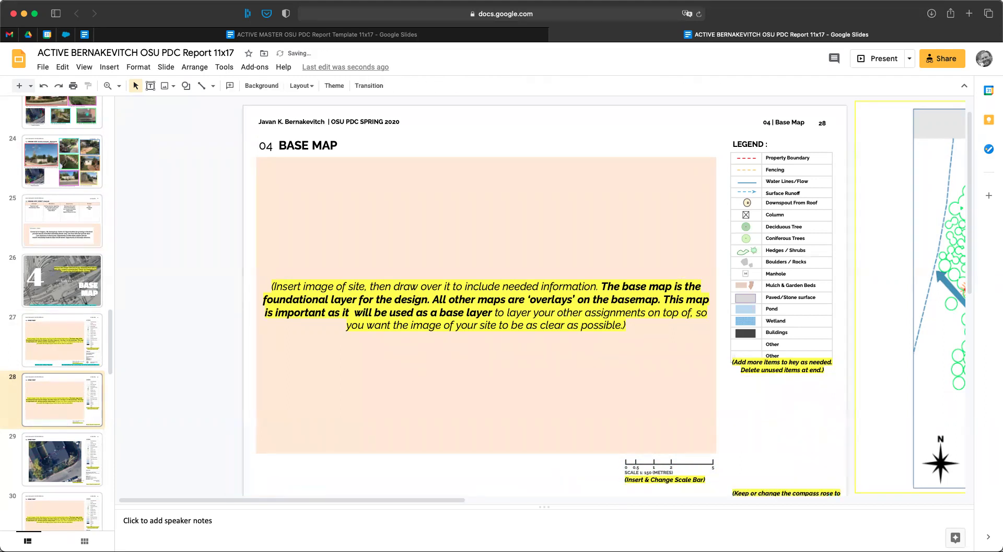
scroll(751, 465, down, 3)
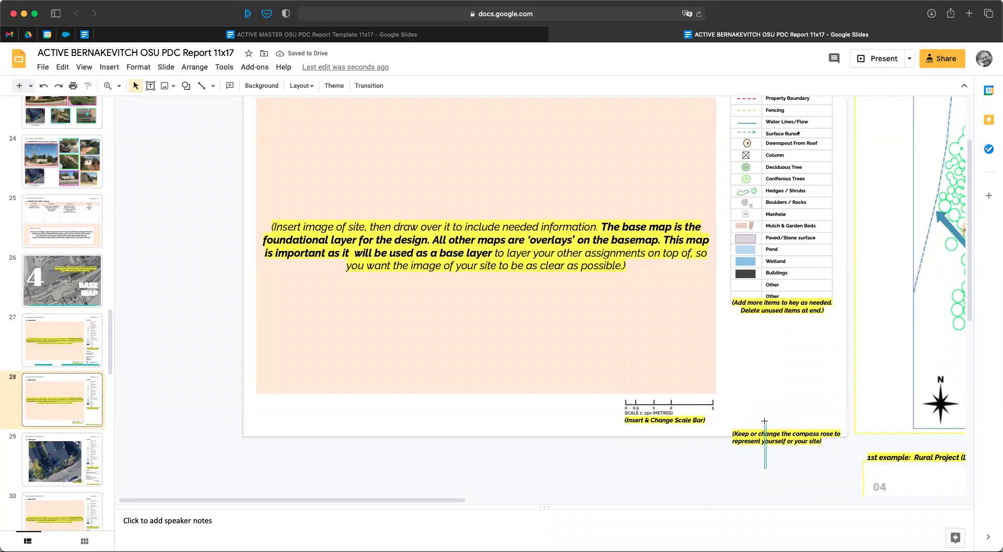
drag(765, 421, 765, 421)
key(BackSpace)
Step: Delete the large pink base-map placeholder box from slide 28
scroll(732, 415, up, 4)
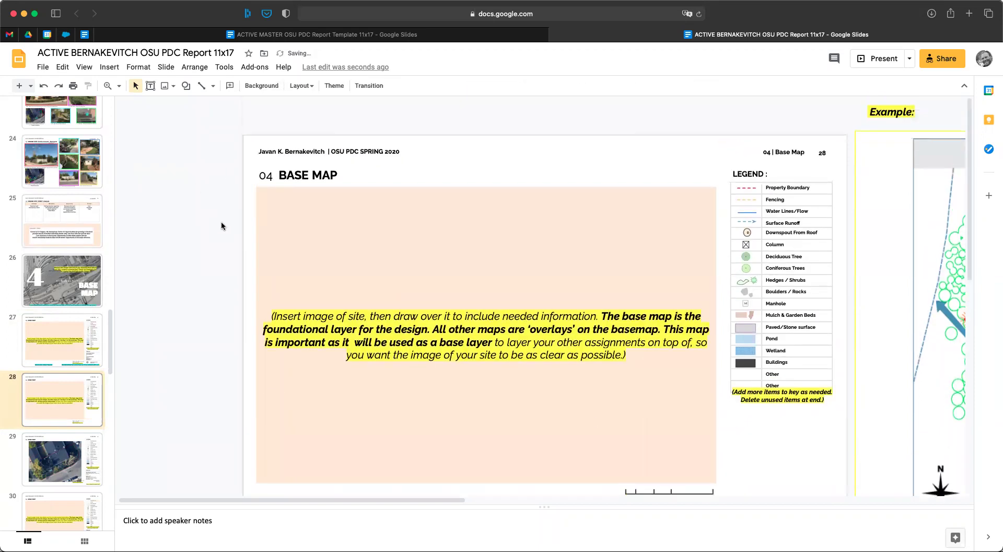
drag(217, 228, 613, 404)
key(BackSpace)
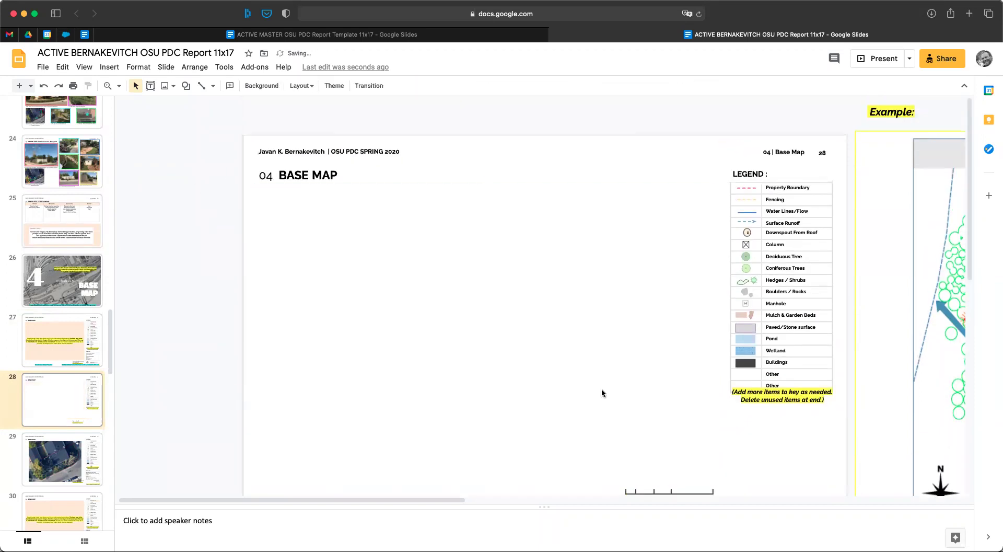
scroll(72, 226, up, 5)
scroll(71, 227, up, 3)
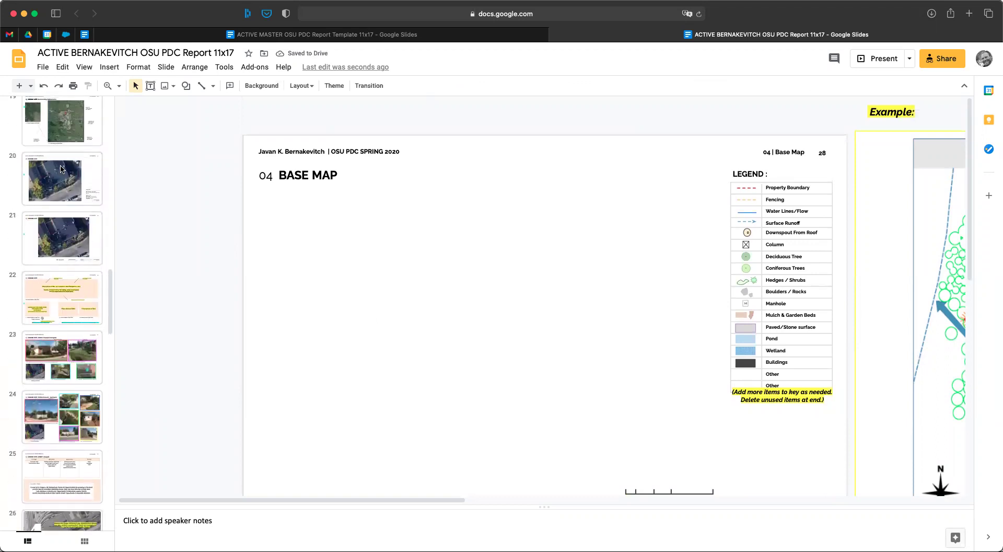
Step: Copy the aerial site image and Design Site info box from slide 20 onto Base Map slide 28
click(63, 173)
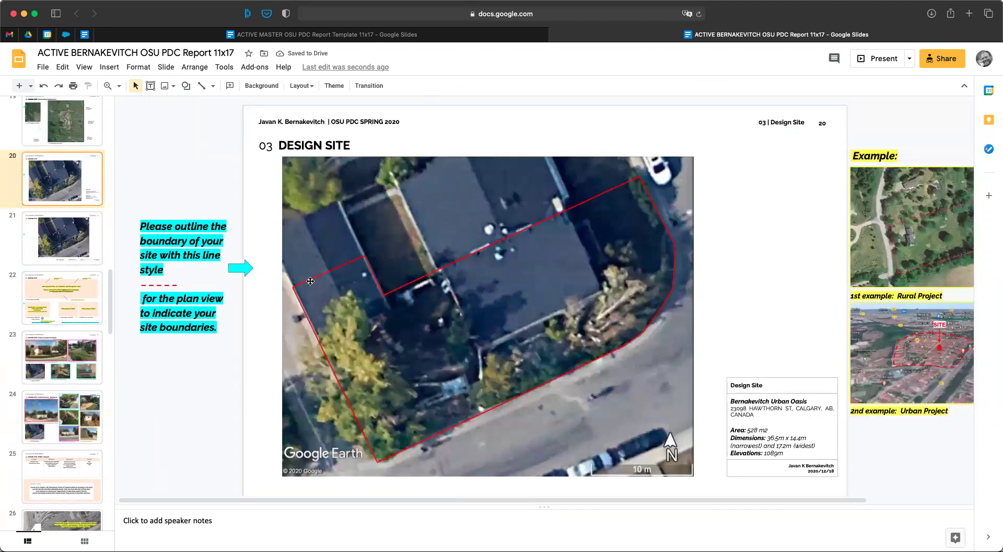
drag(271, 226, 814, 483)
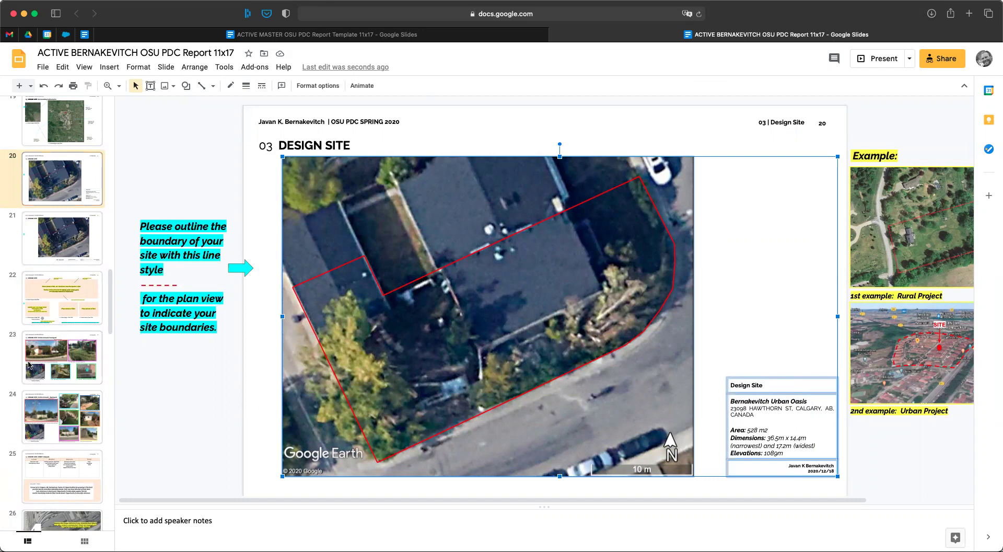
scroll(30, 365, down, 10)
scroll(29, 366, down, 3)
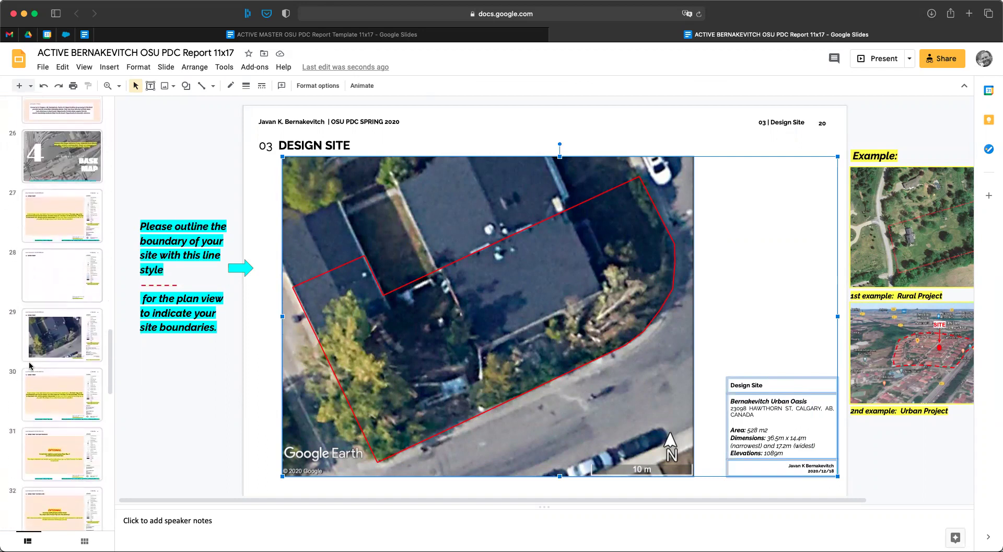
right_click(475, 307)
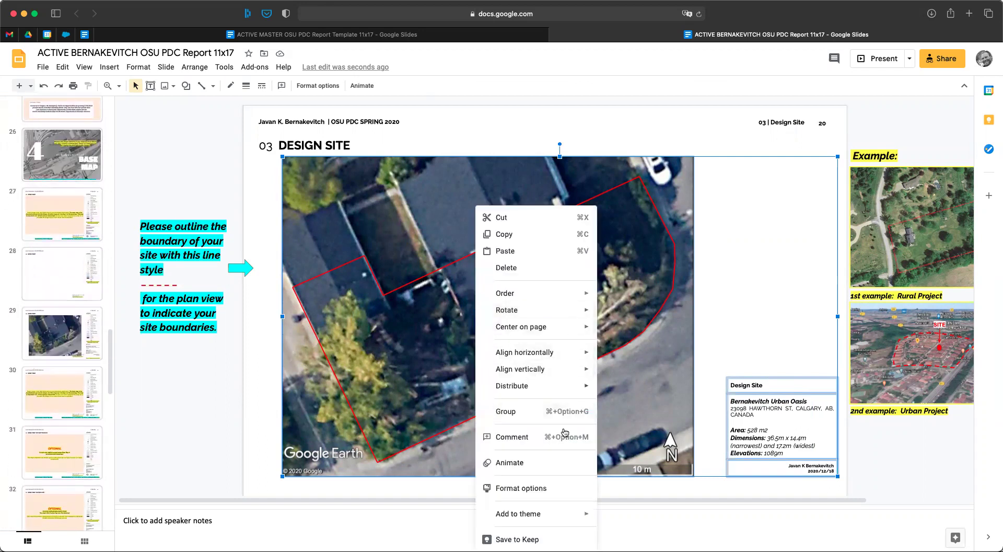
click(53, 280)
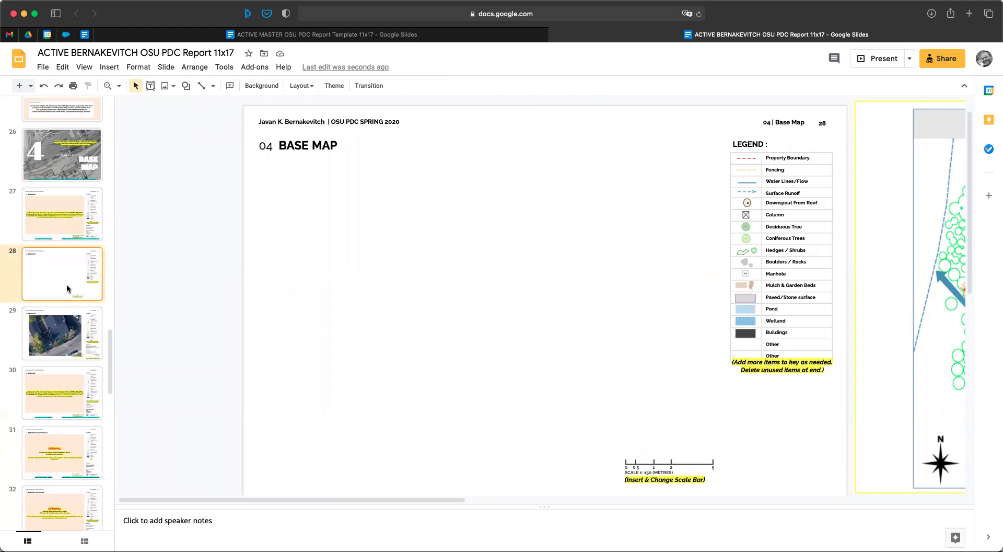
key(cmd+v)
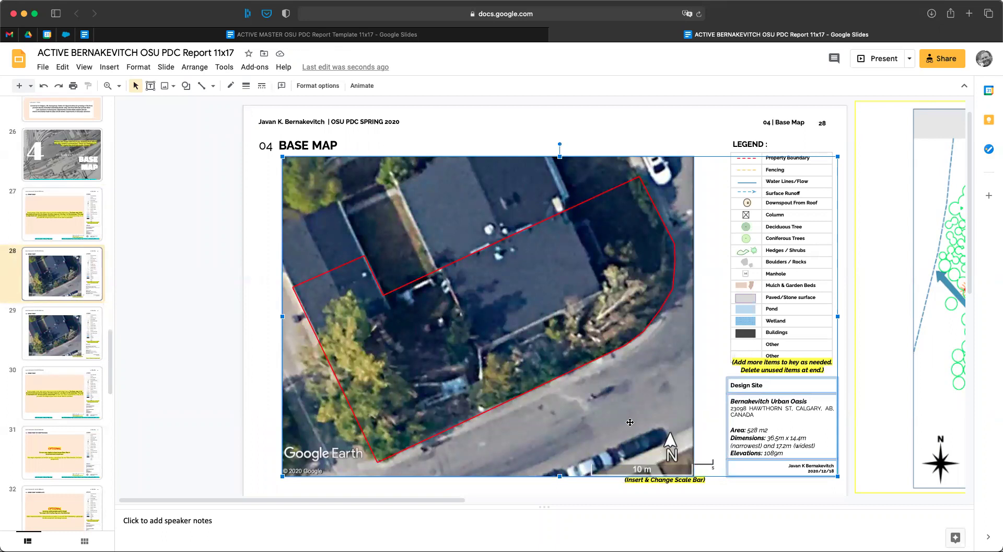
Step: Delete the template scale bar from beneath the pasted map group, then restore the map
key(Delete)
drag(591, 439, 743, 492)
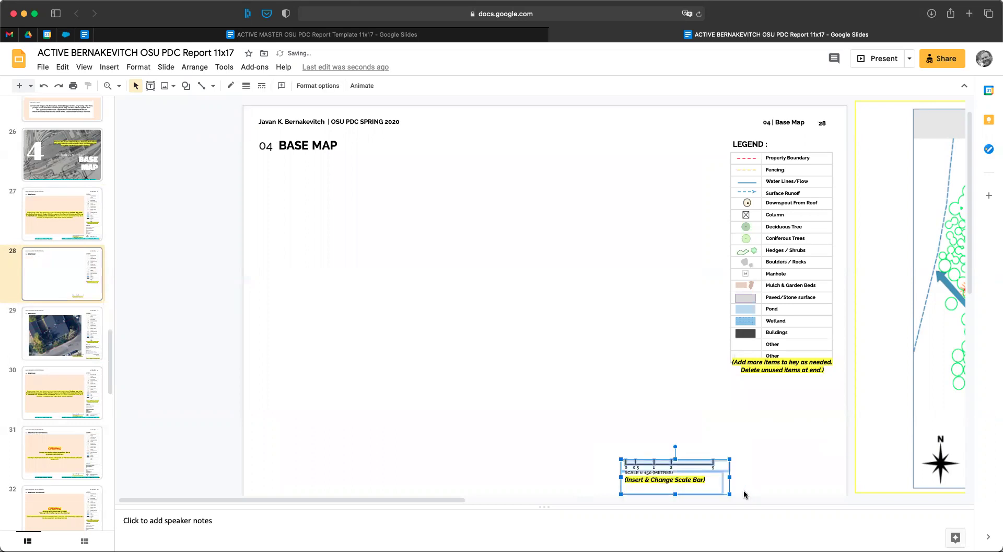
key(Delete)
key(ctrl+v)
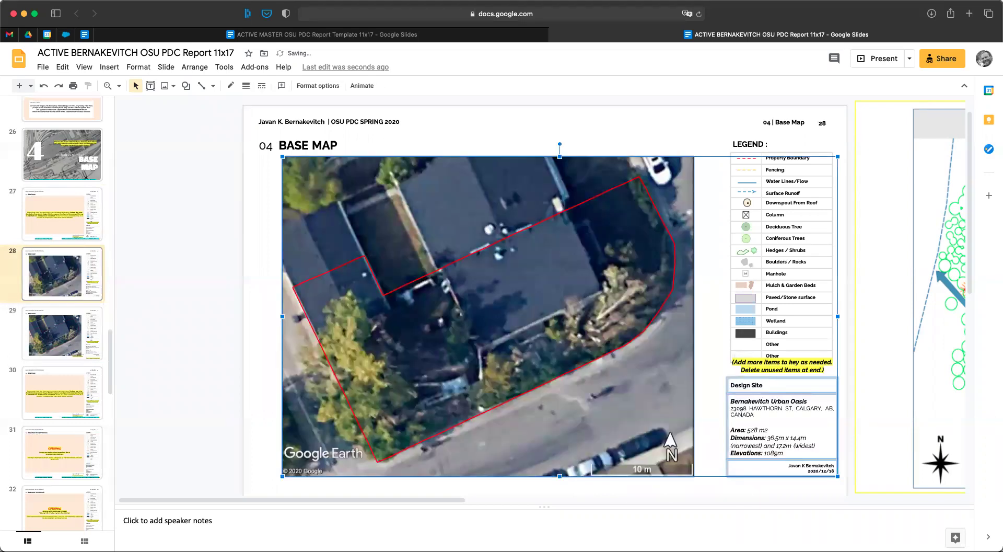
Step: Delete the yellow legend instruction note from slide 28
click(859, 357)
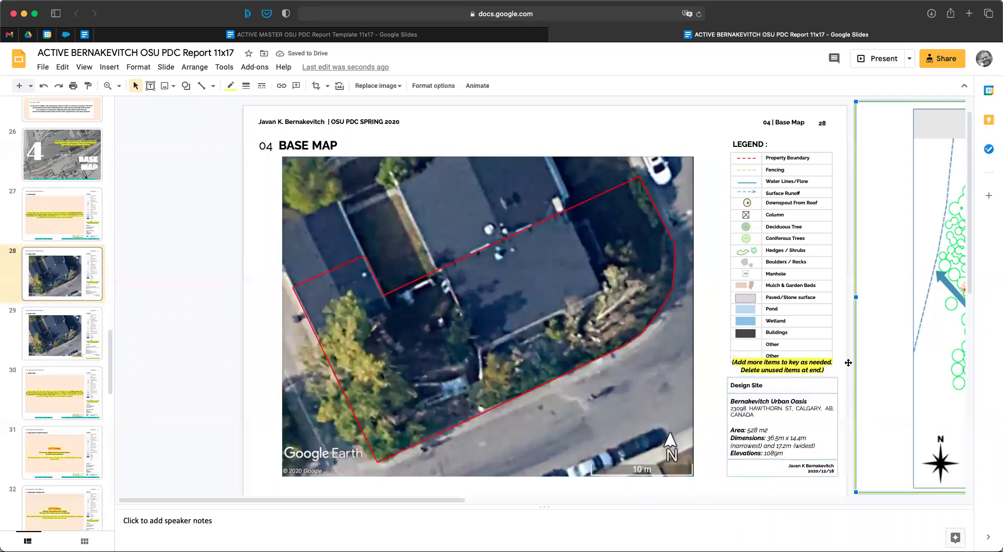
click(846, 368)
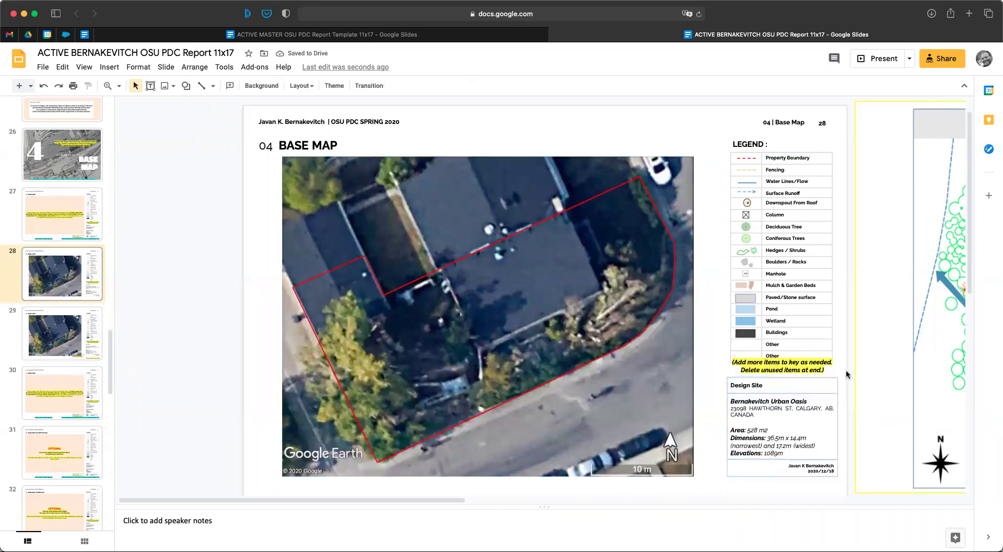
click(808, 371)
key(Delete)
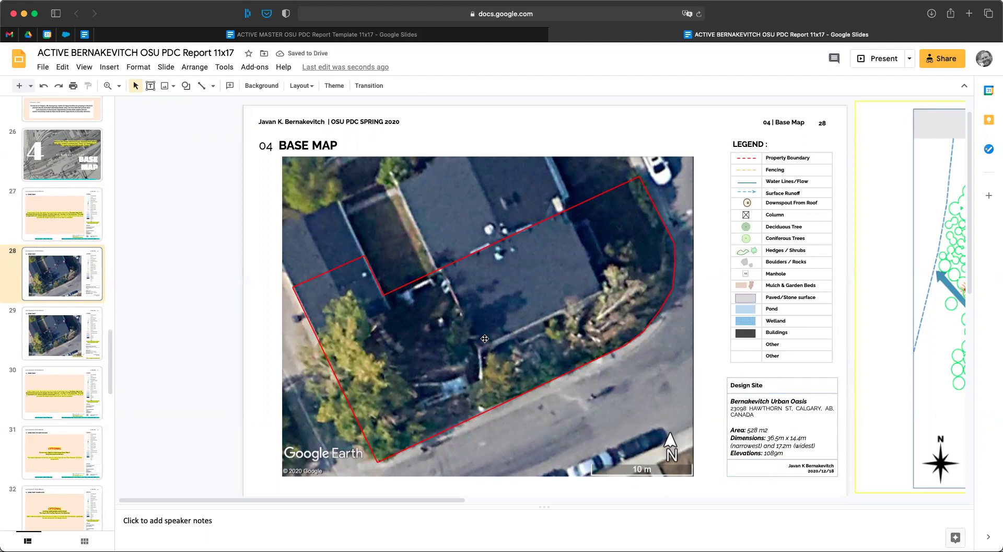
Step: Enlarge the aerial site image from its bottom-right corner and nudge it right beside the legend
scroll(472, 344, down, 1)
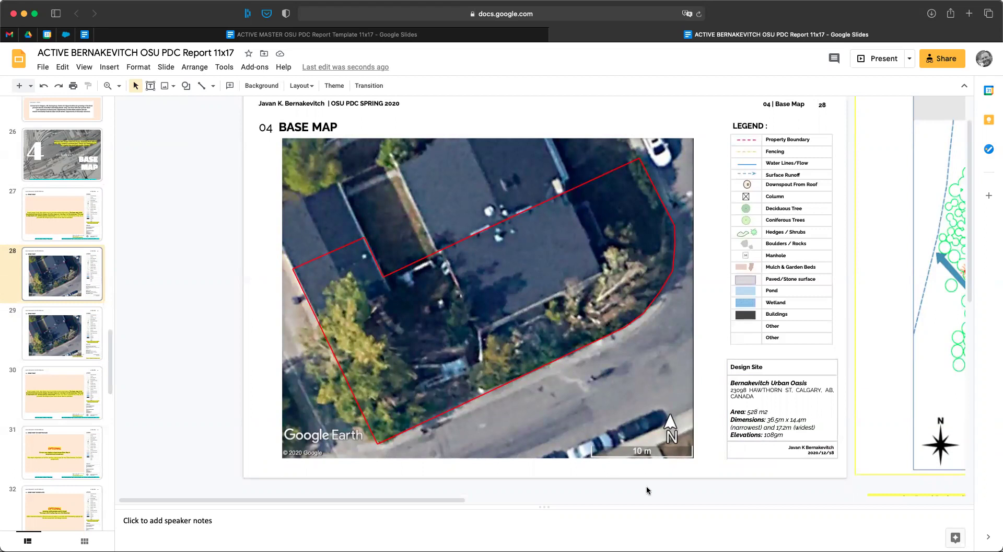
click(638, 429)
drag(693, 458, 709, 470)
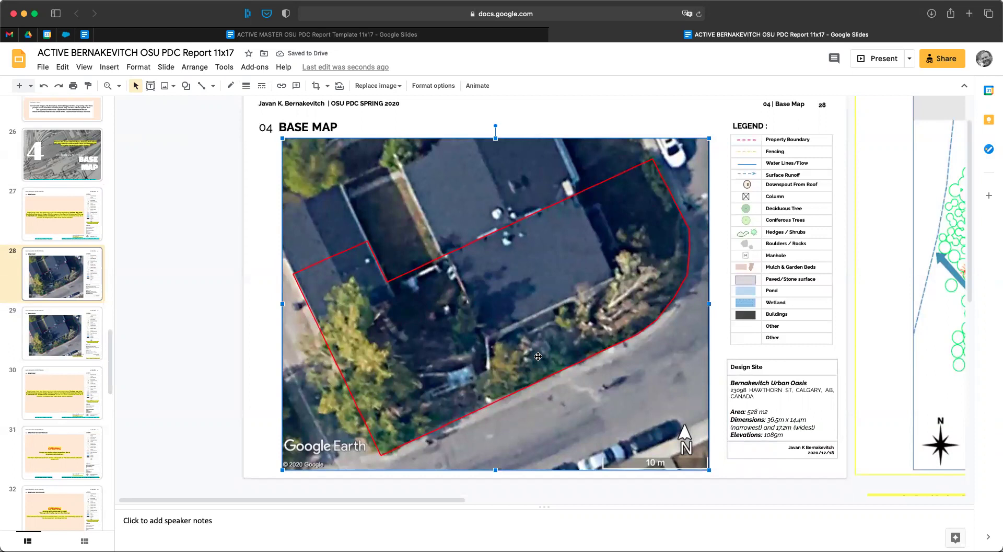
drag(538, 357, 550, 357)
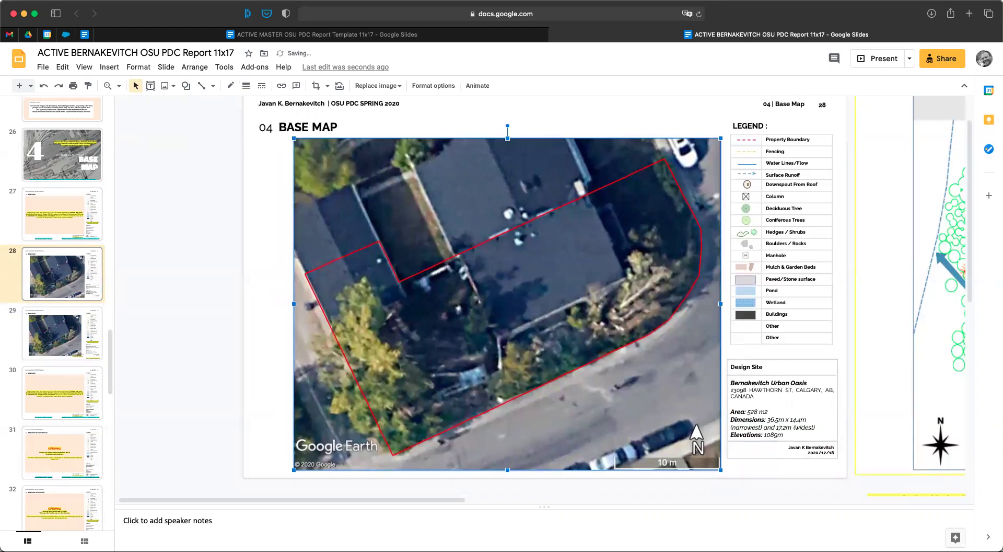